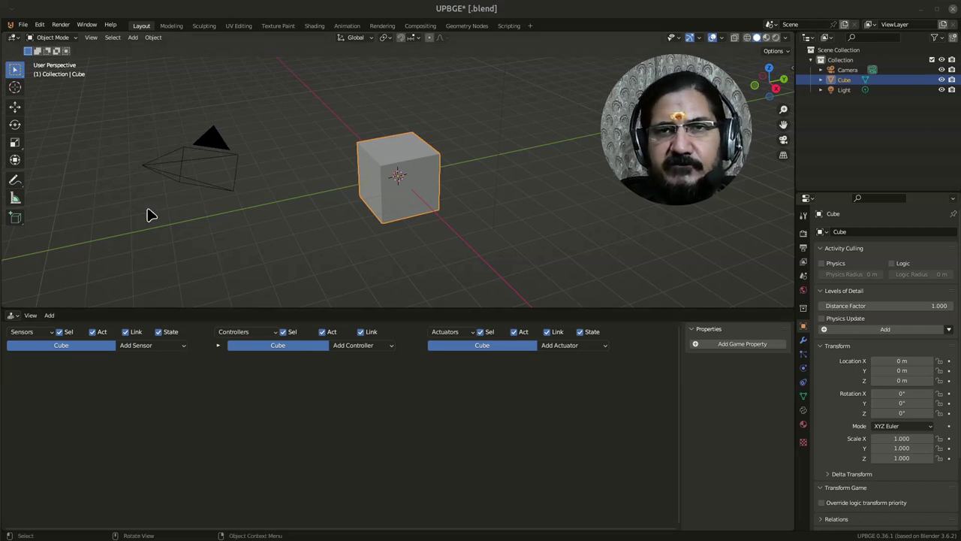
click(183, 347)
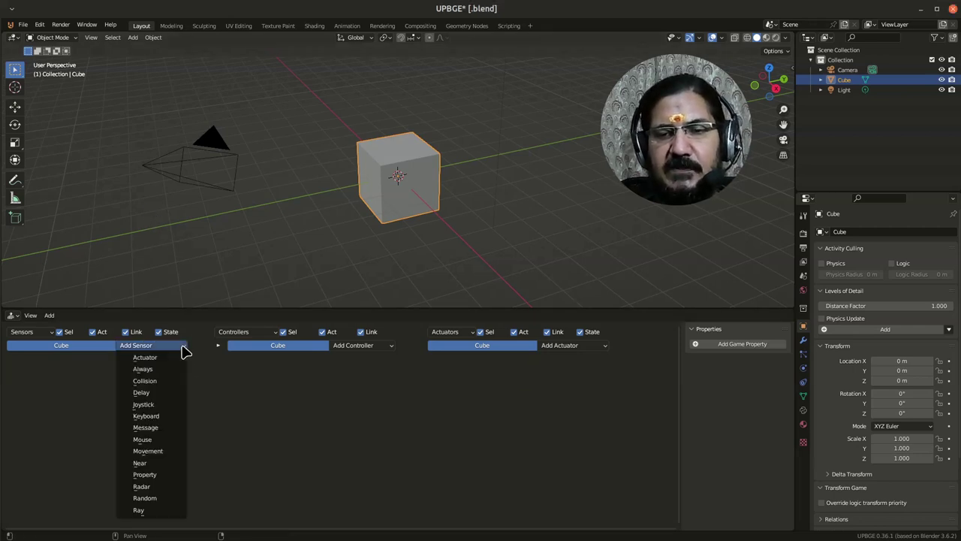
click(170, 419)
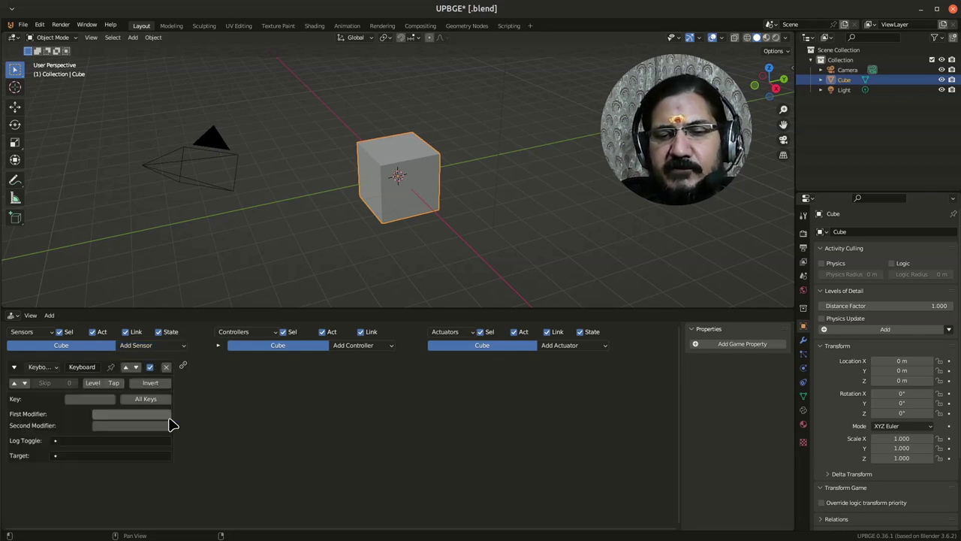
click(167, 368)
click(169, 347)
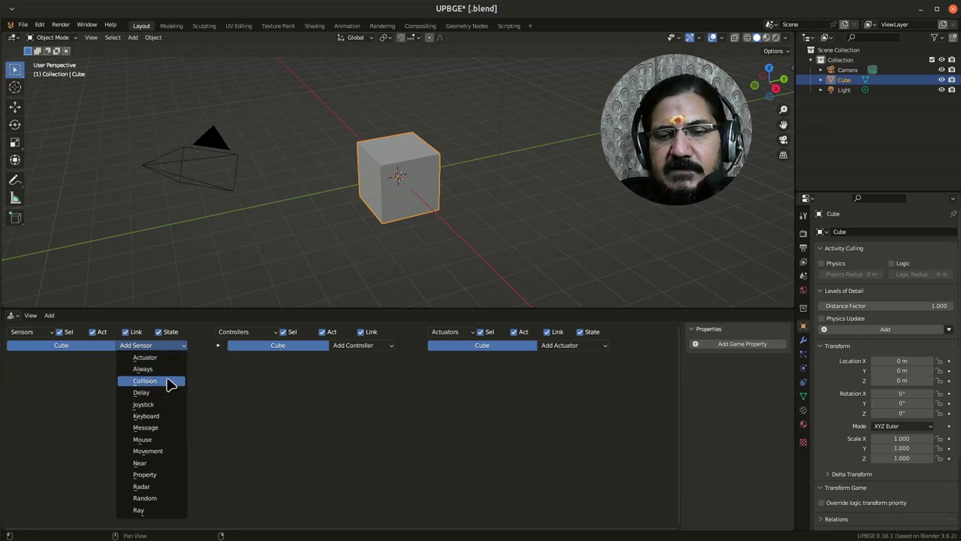
click(166, 382)
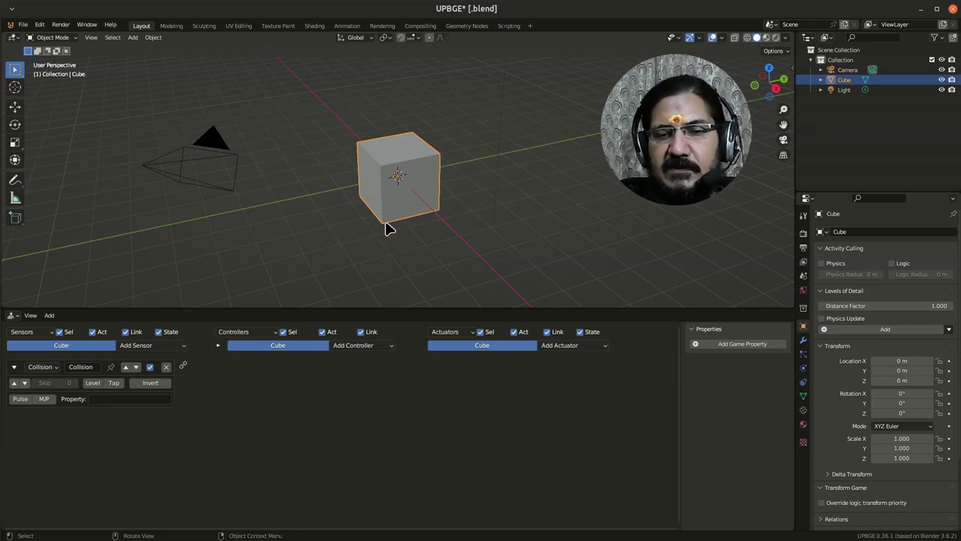
click(167, 368)
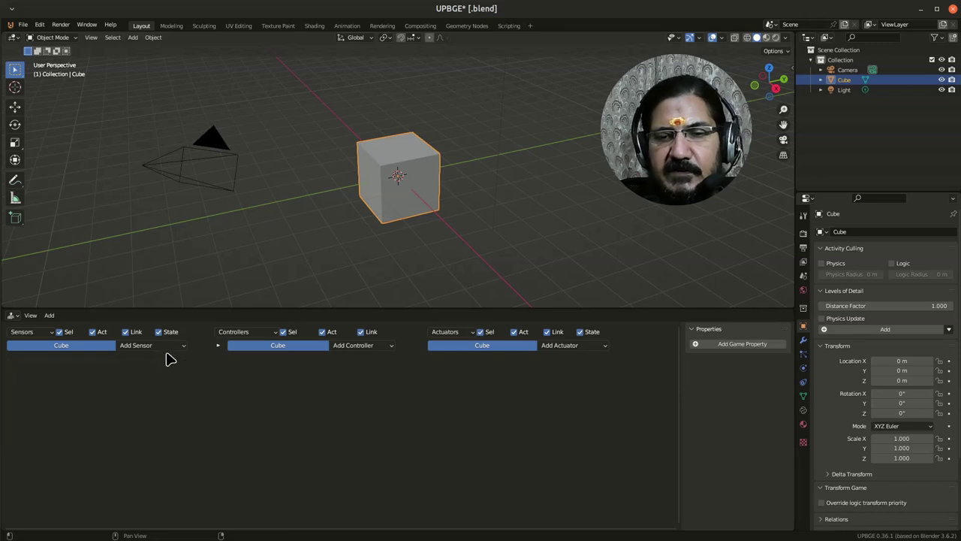
click(169, 347)
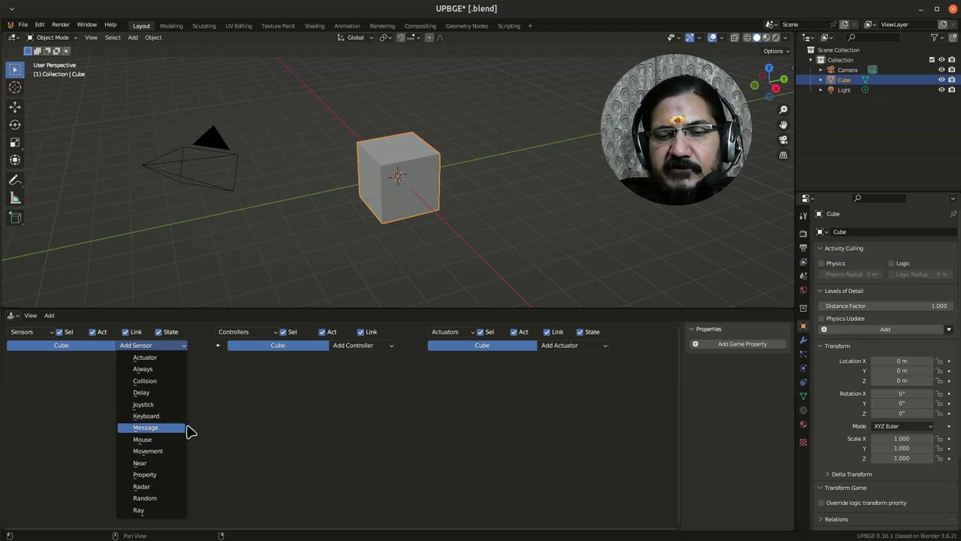
click(140, 345)
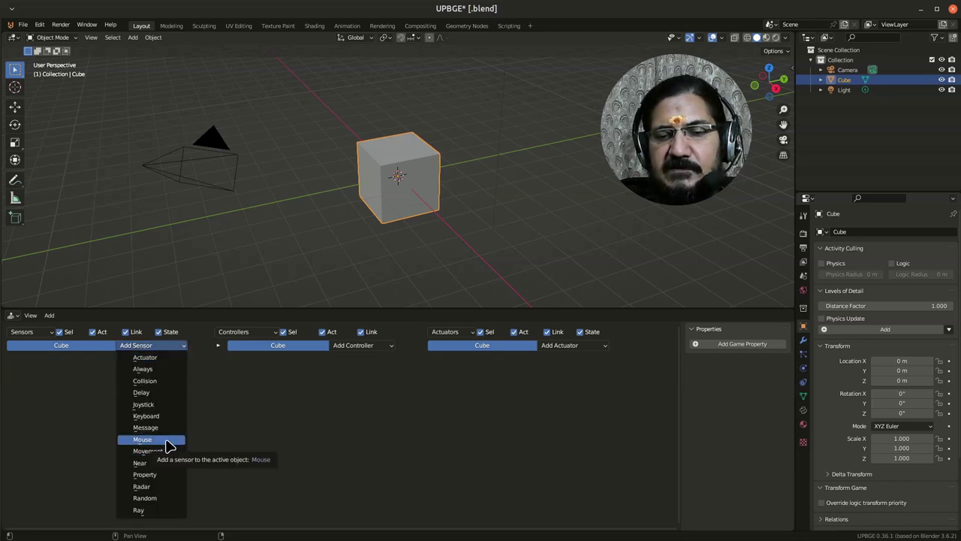
click(180, 347)
click(178, 440)
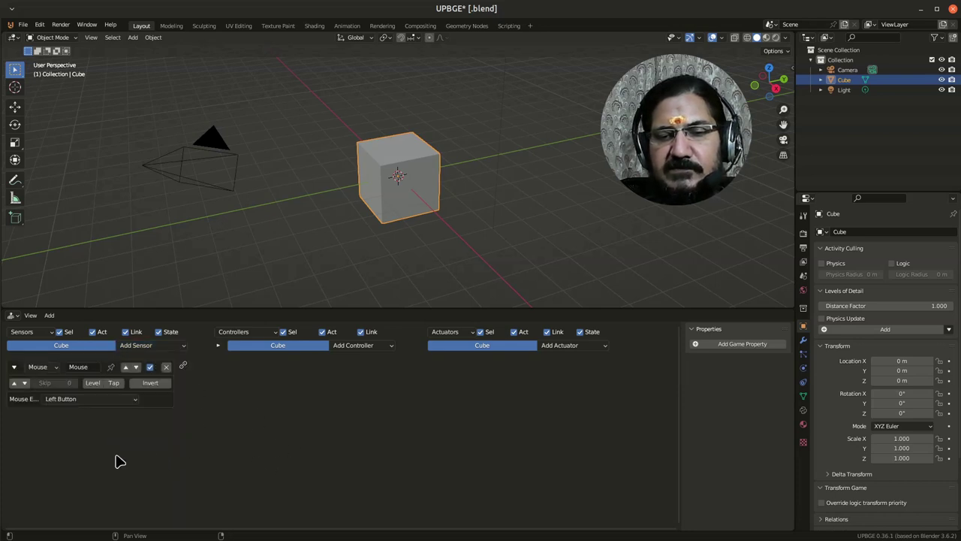
click(79, 402)
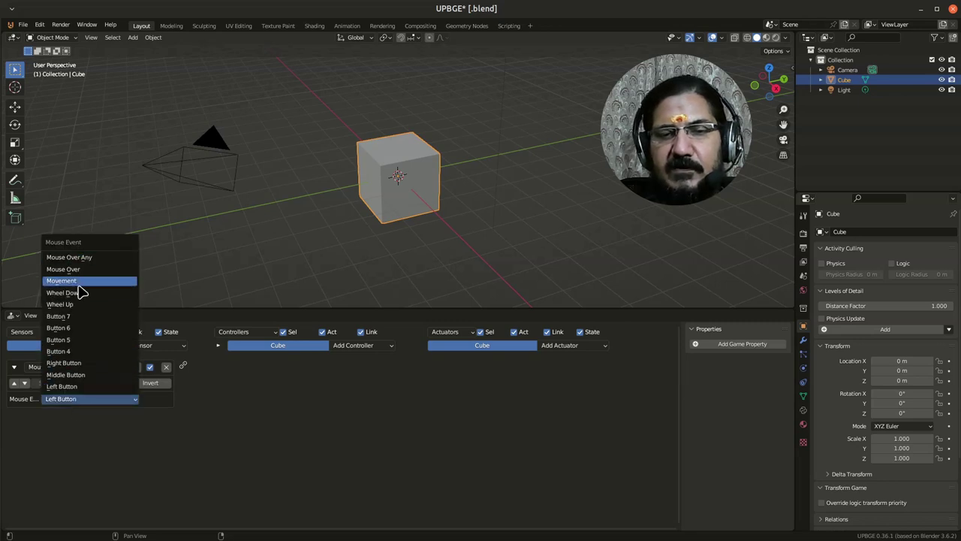
click(105, 417)
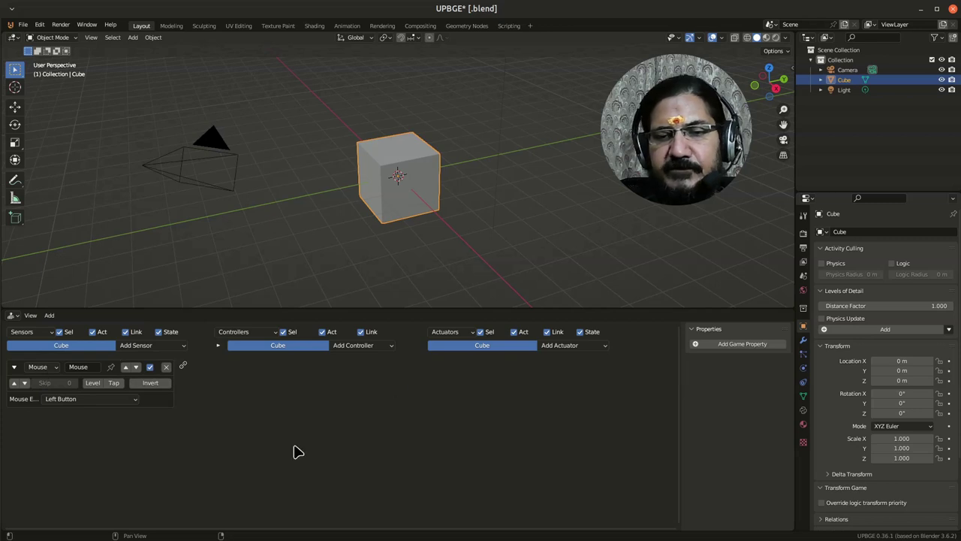
click(166, 367)
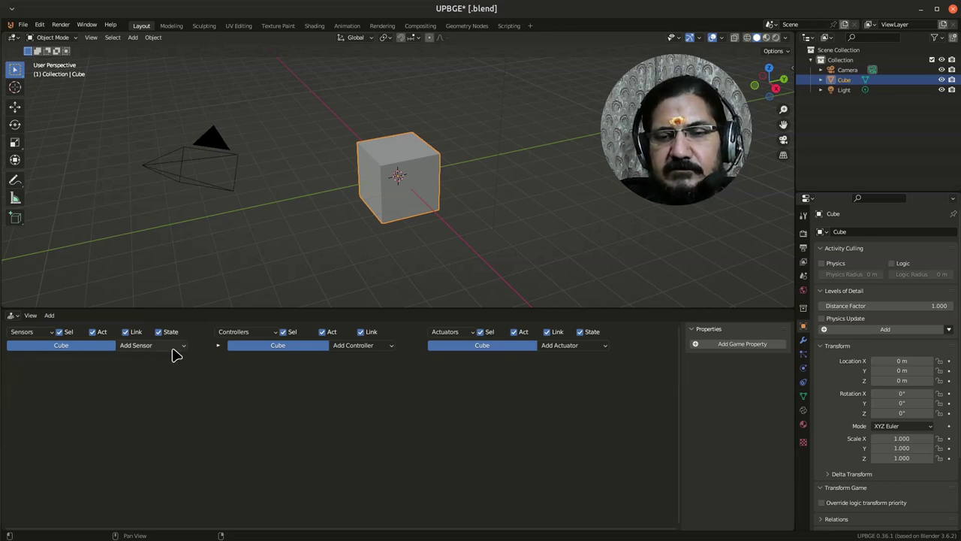
click(177, 347)
click(168, 441)
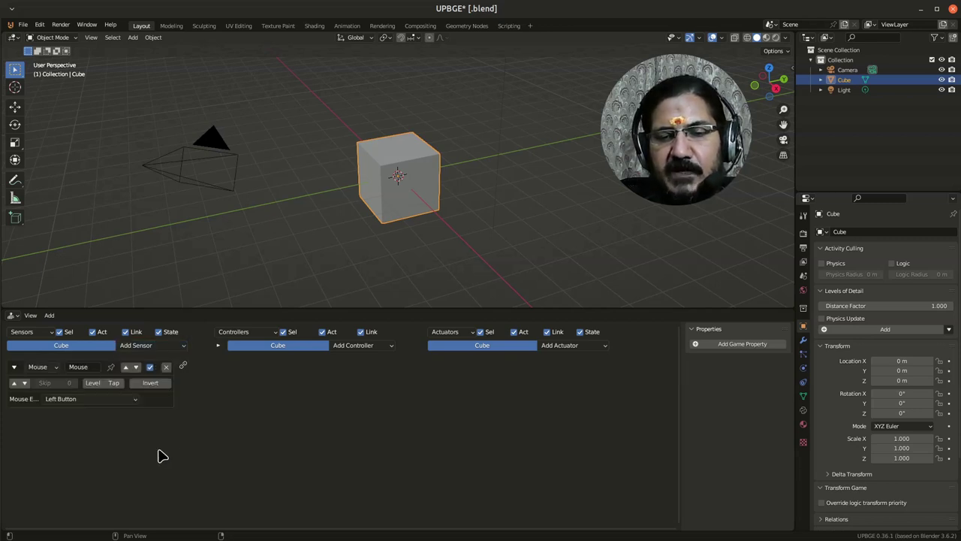
click(91, 398)
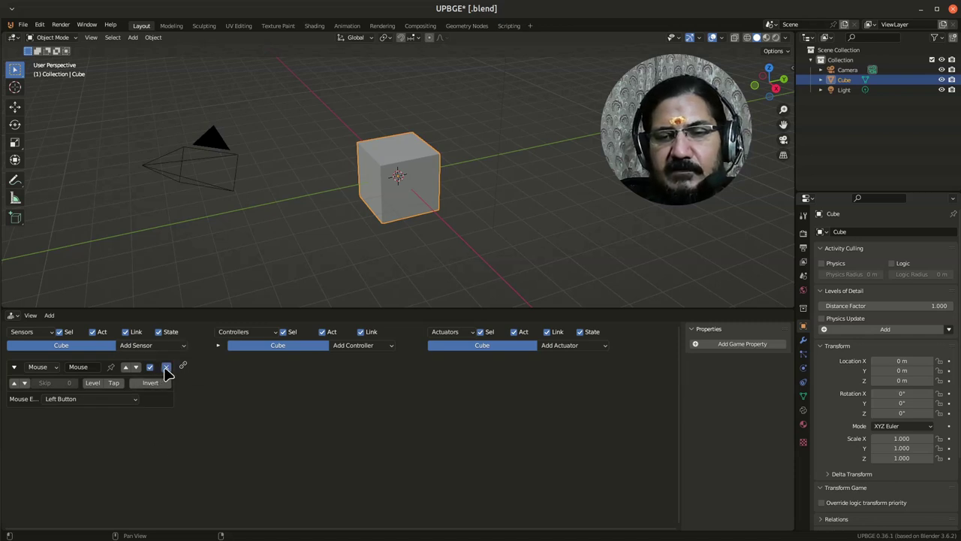
click(166, 367)
click(167, 347)
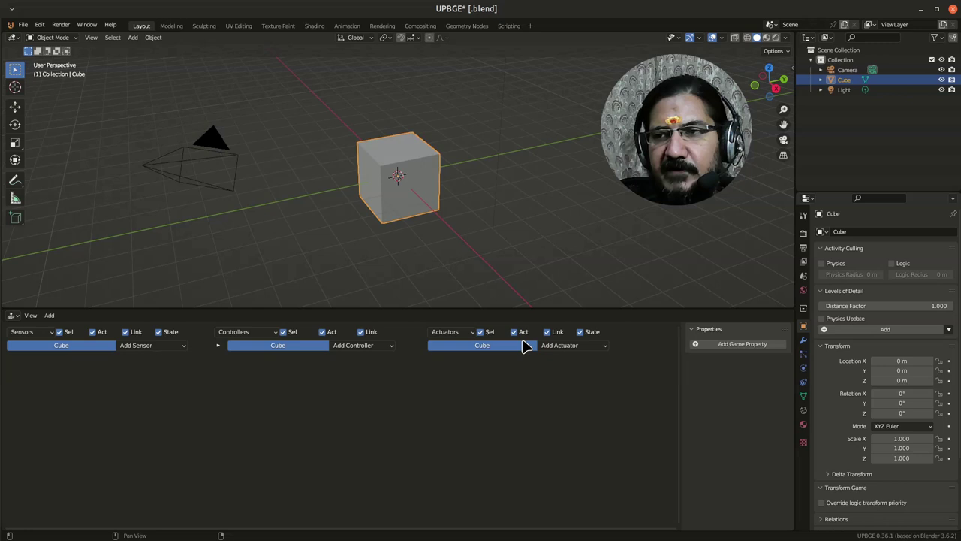
click(148, 348)
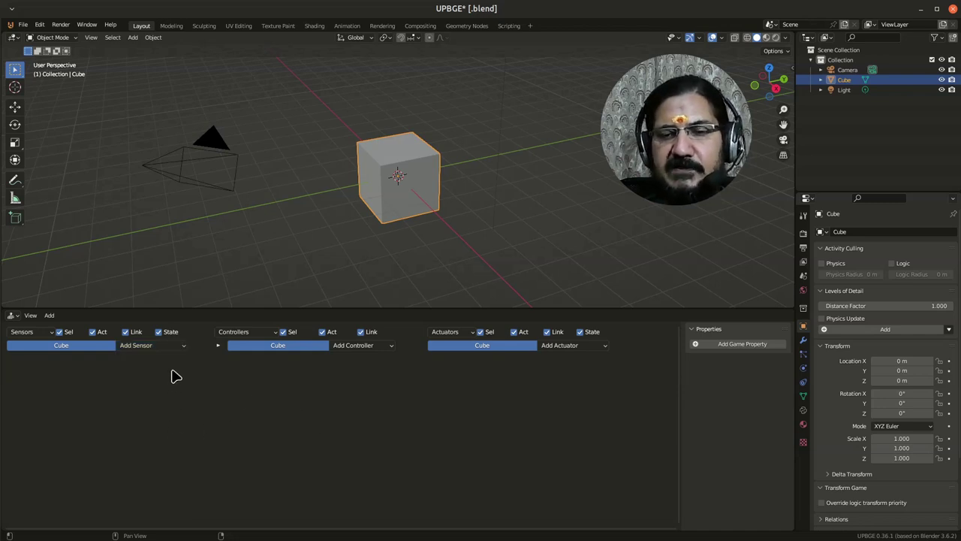
click(177, 347)
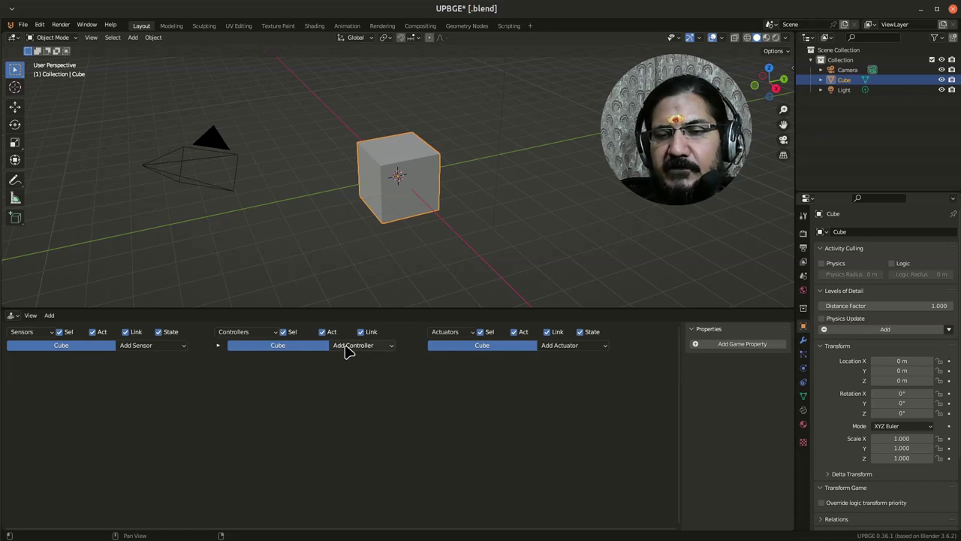
click(358, 350)
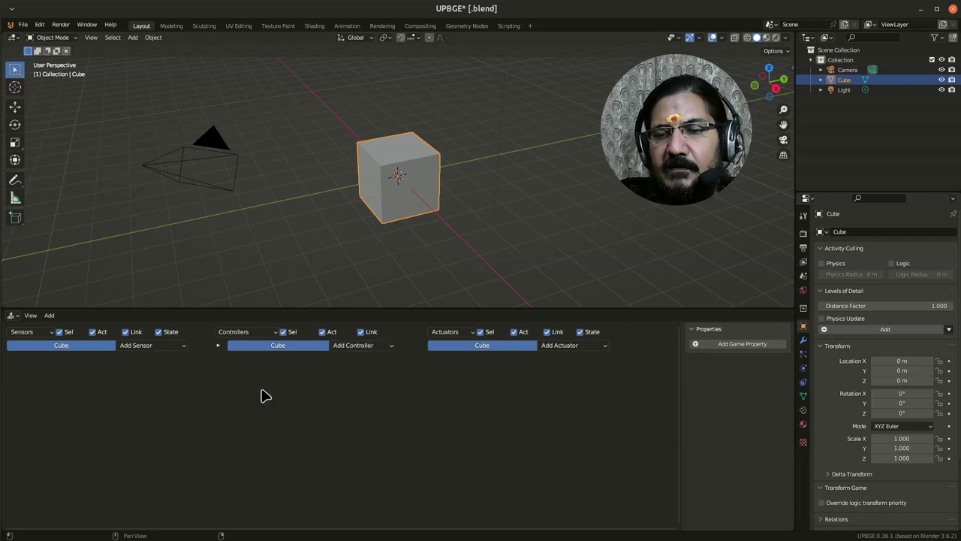
click(390, 349)
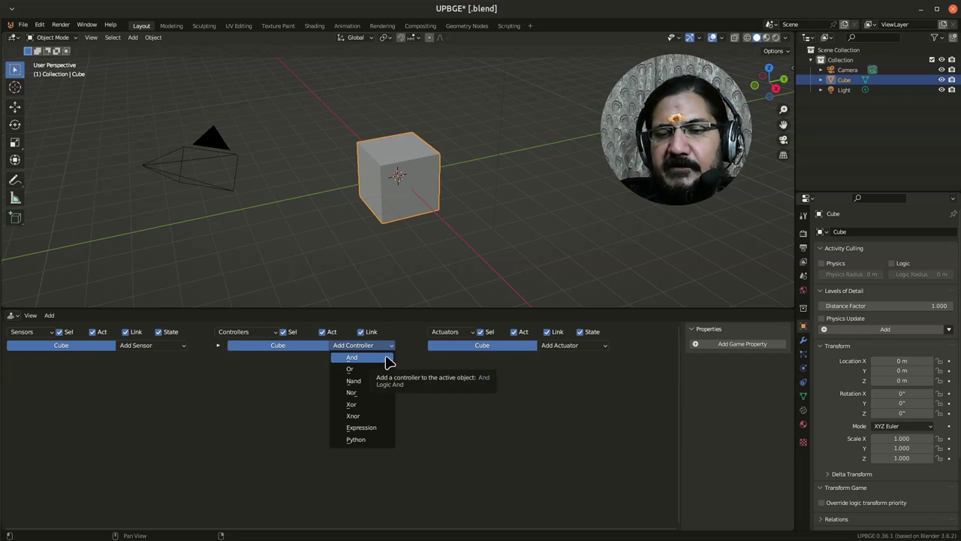
Add two Mouse sensors to the Cube, switching the second one's event from Left Button to Mouse Over
click(170, 347)
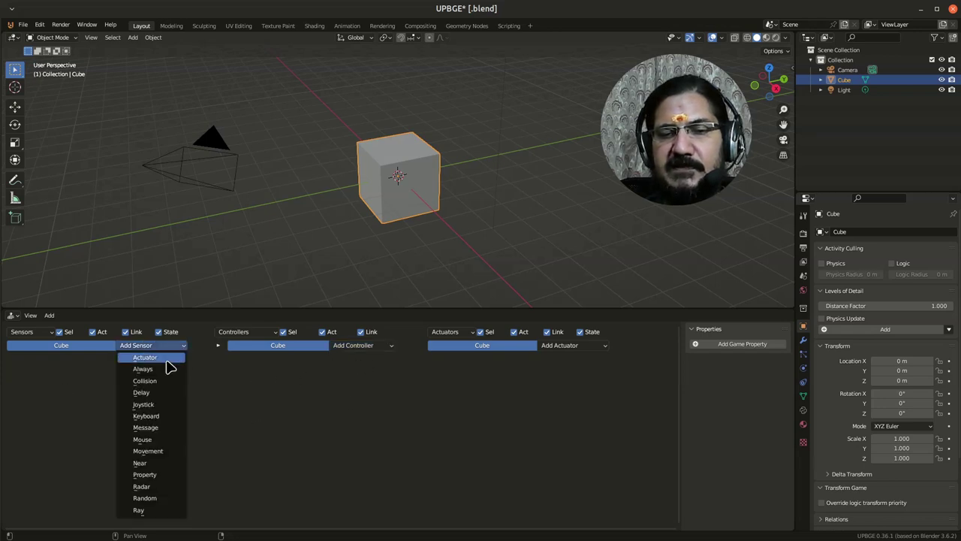
click(168, 443)
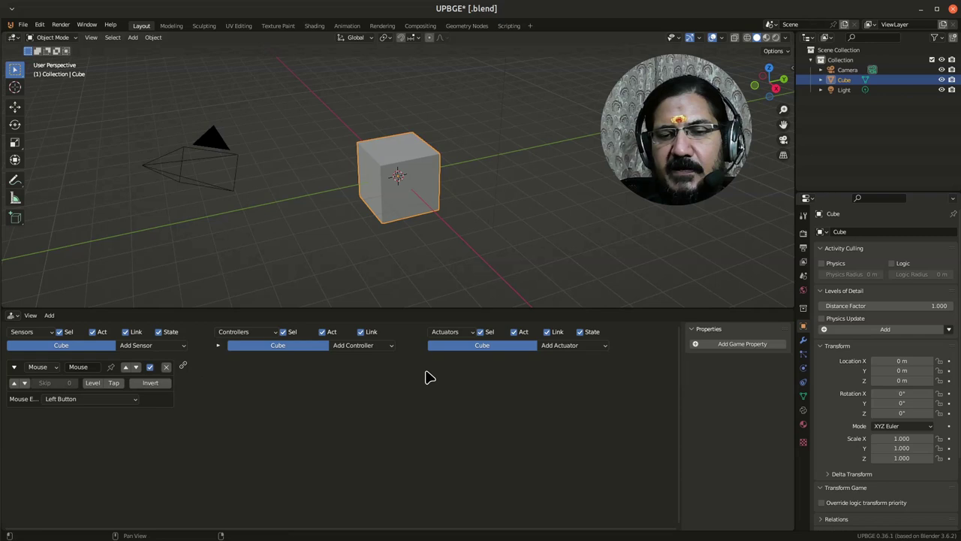
click(152, 347)
click(154, 440)
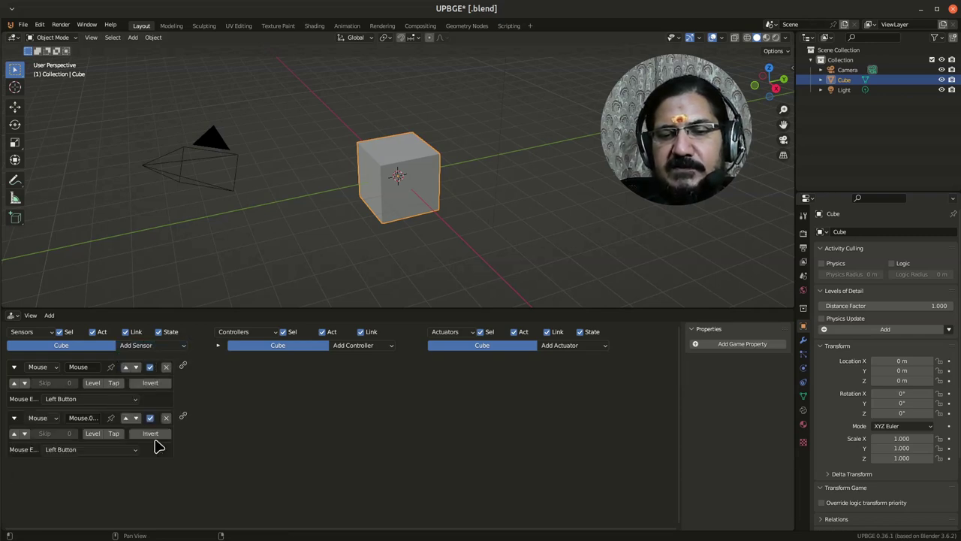
click(99, 451)
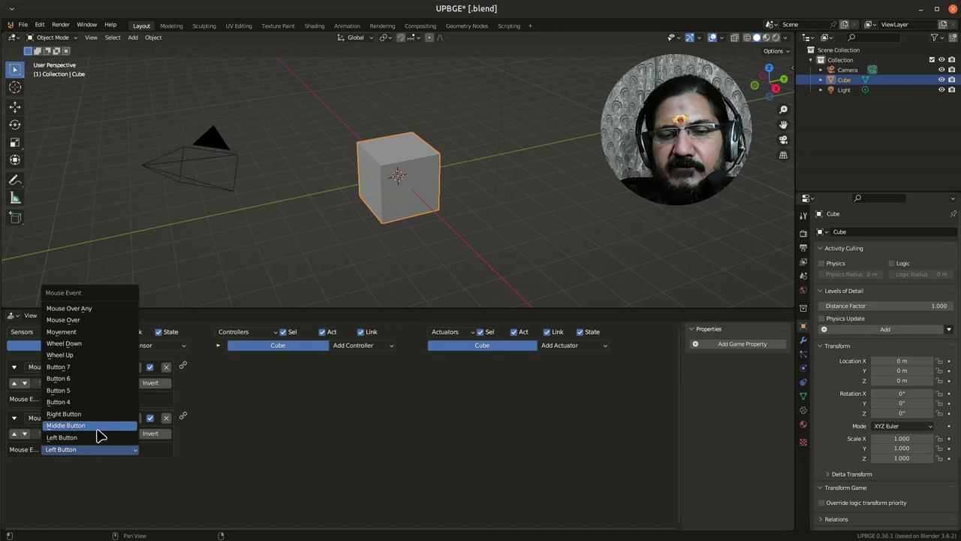
click(98, 320)
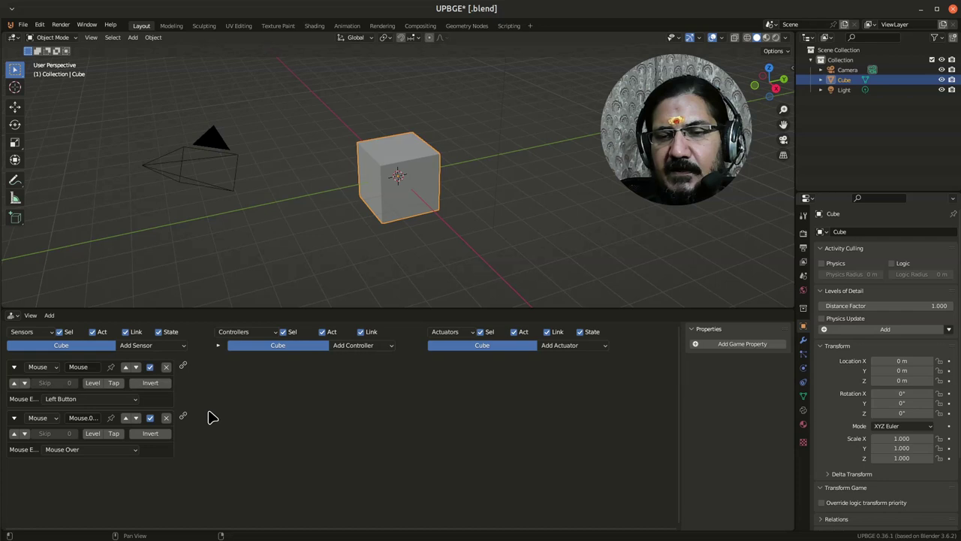
Add an And controller and link both Mouse sensors into its input
click(366, 348)
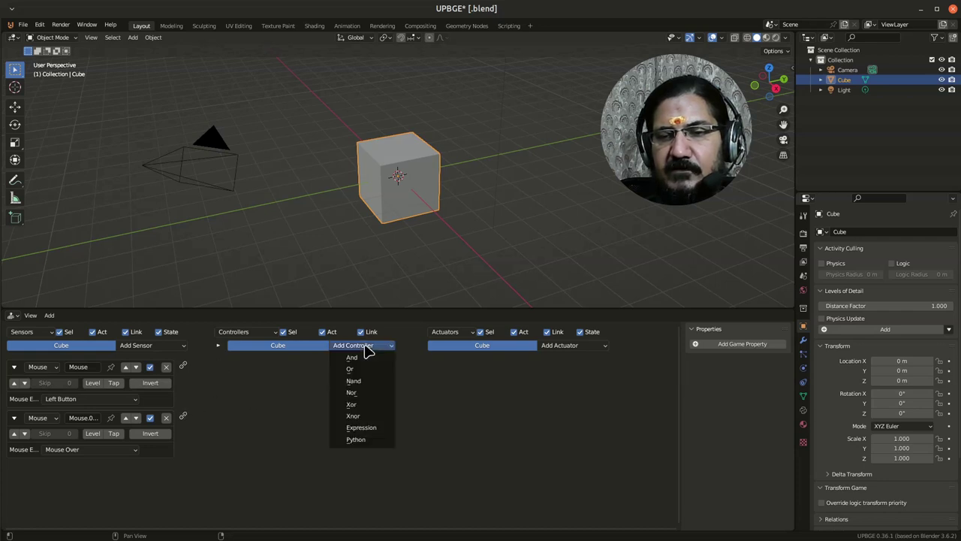
click(368, 350)
click(366, 348)
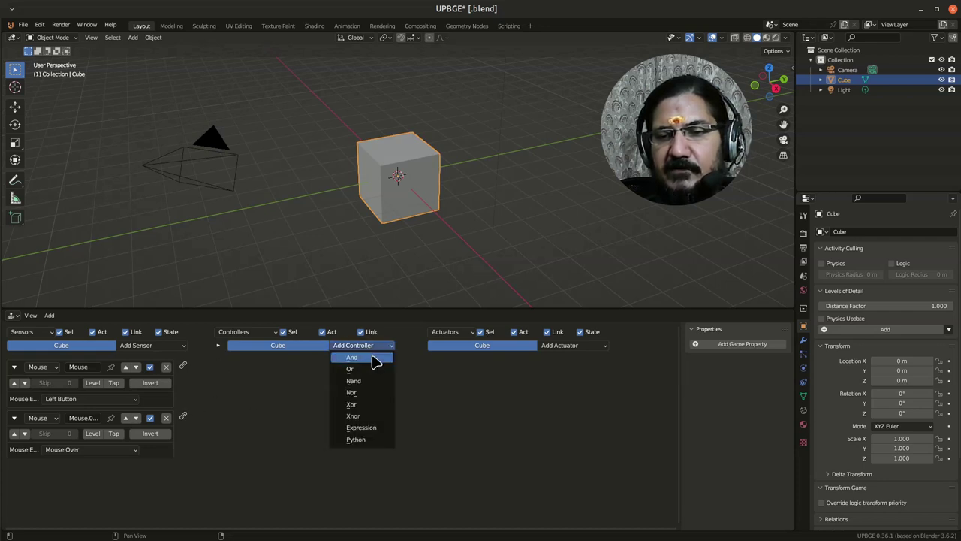
click(374, 358)
drag(184, 417, 217, 366)
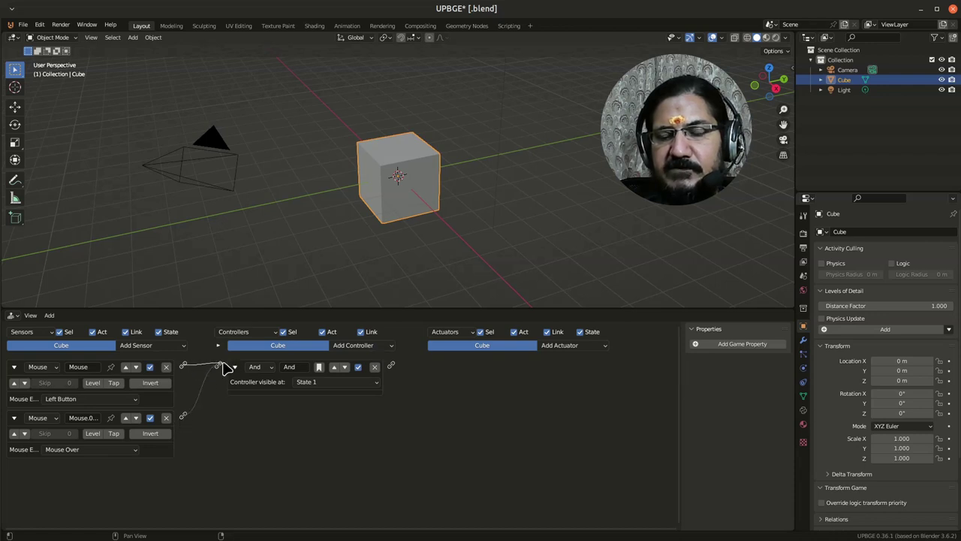
drag(222, 368, 223, 369)
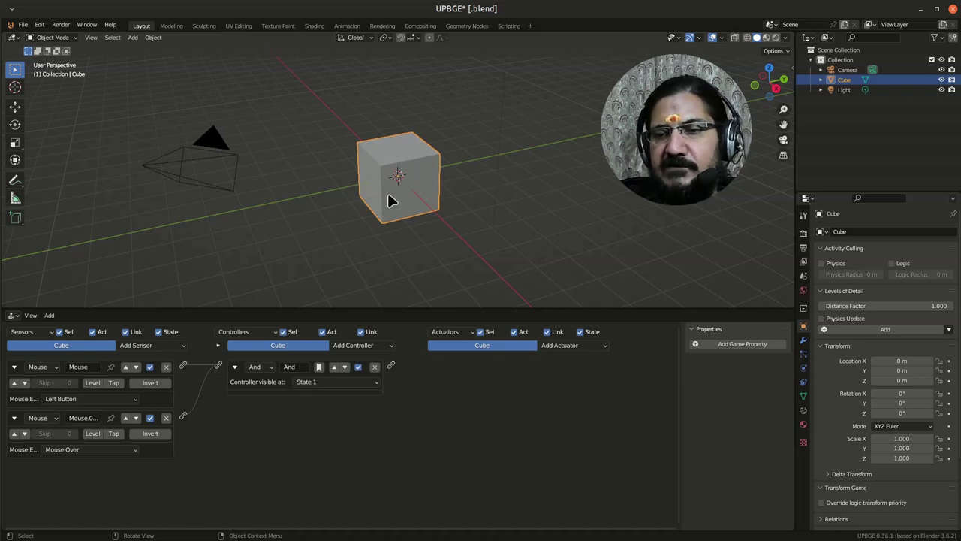
drag(391, 367, 610, 453)
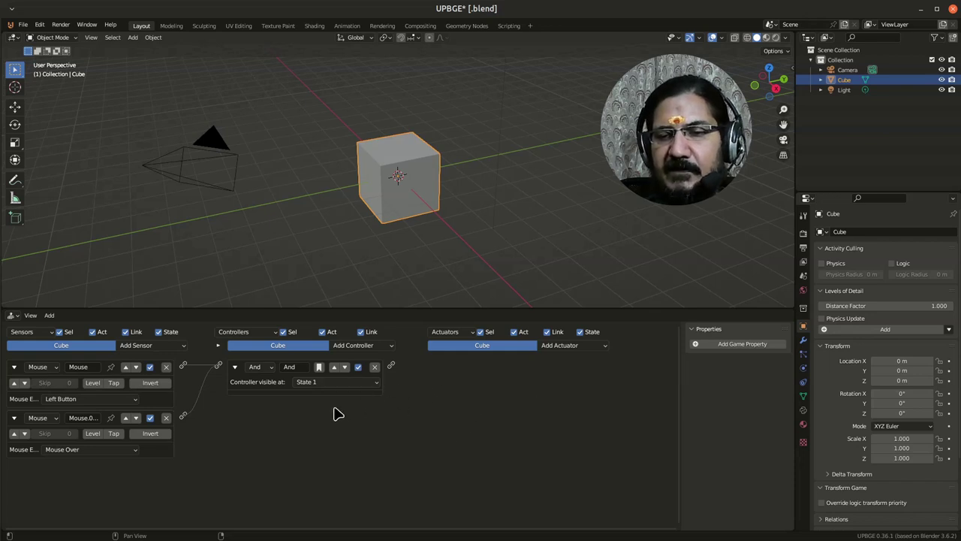
Switch the controller type to Or, then revert it to And
click(271, 368)
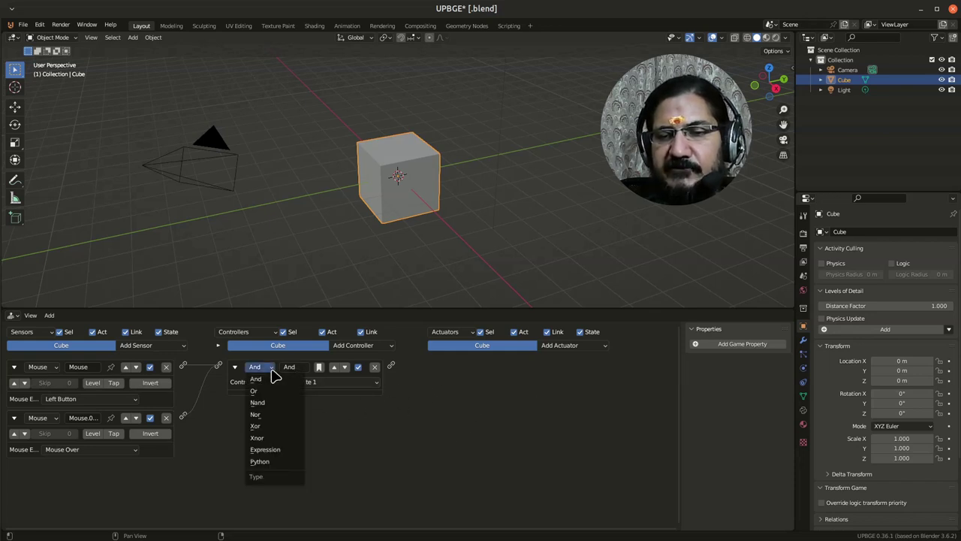
click(269, 391)
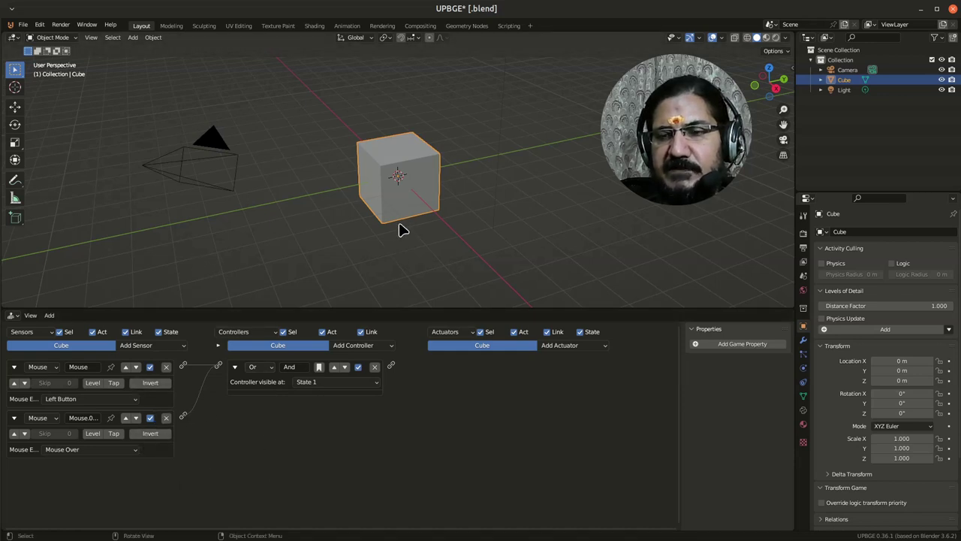
click(269, 368)
click(264, 383)
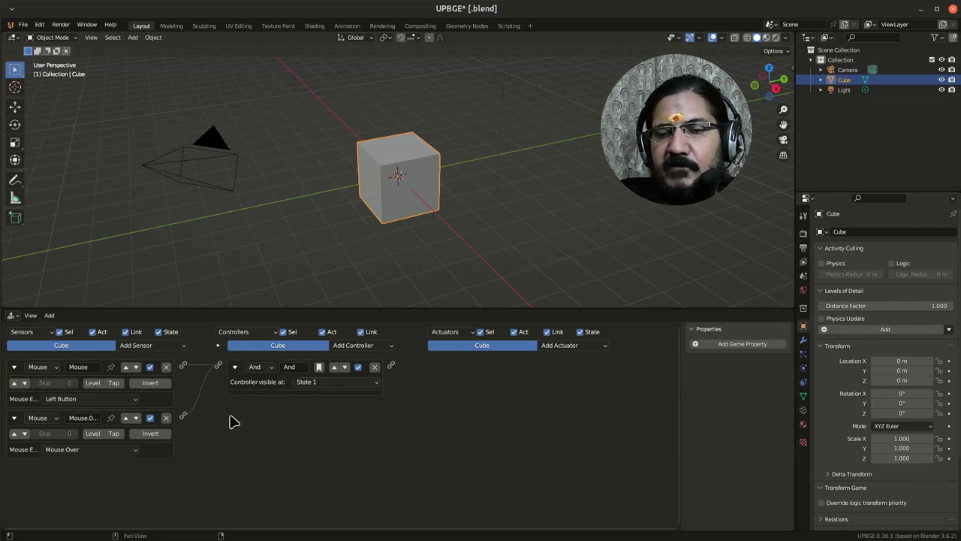
click(600, 347)
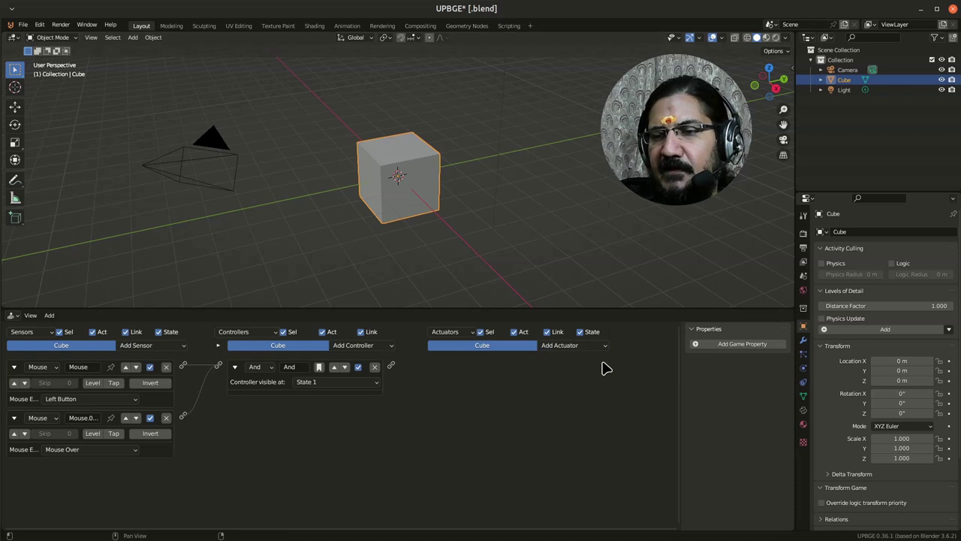
click(563, 347)
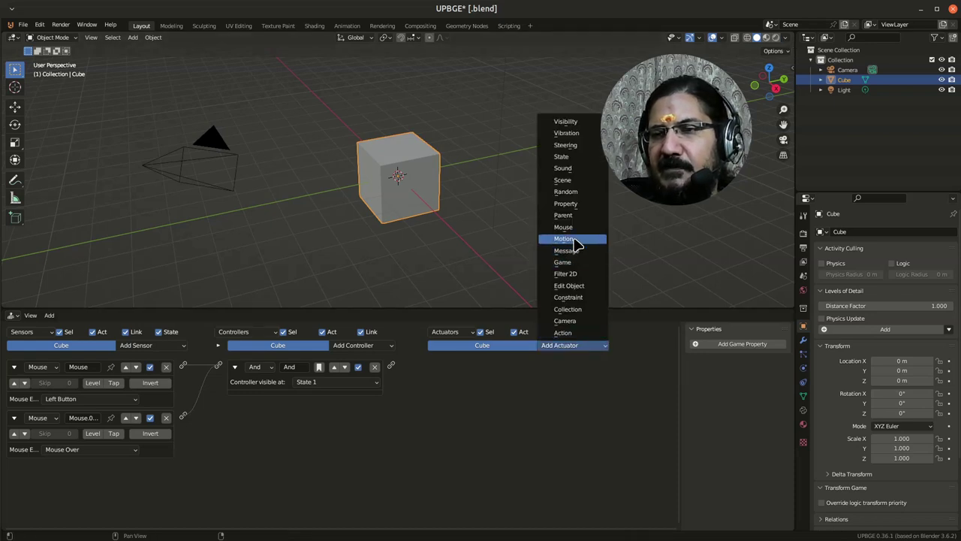